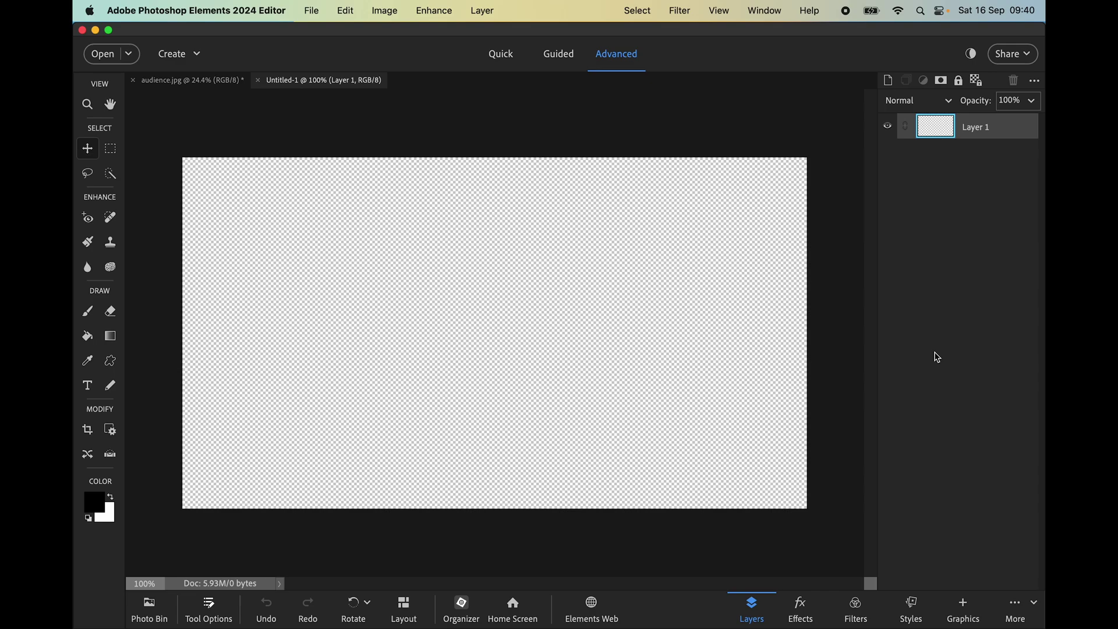
Step: Switch to Quick mode, browse the Color Match presets, and show the Photo Bin
click(507, 55)
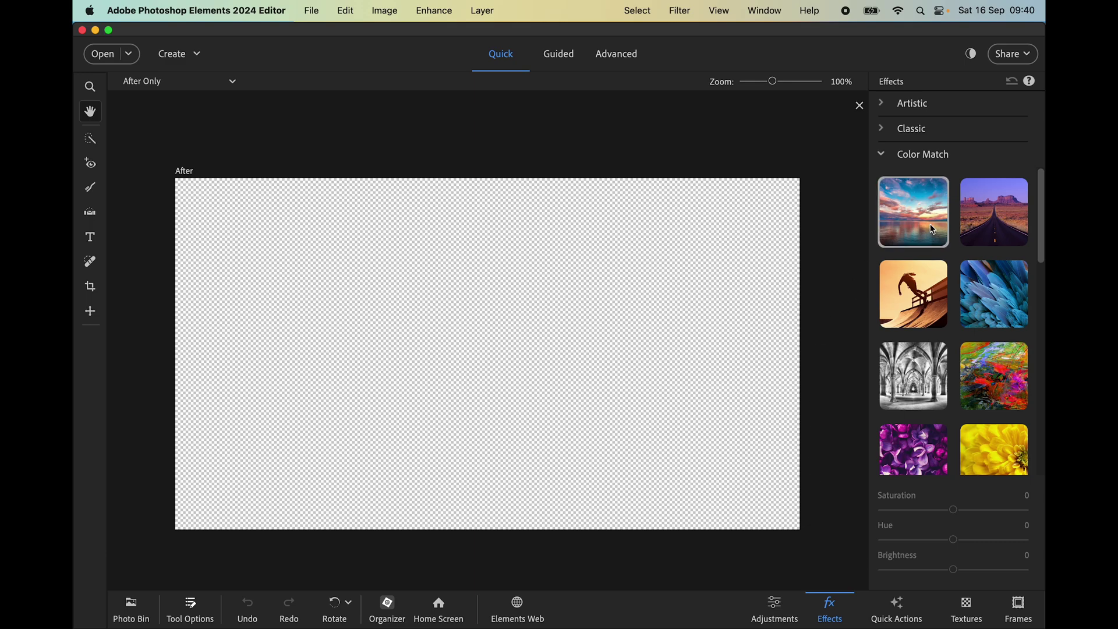
scroll(939, 259, down, 2)
scroll(939, 259, down, 15)
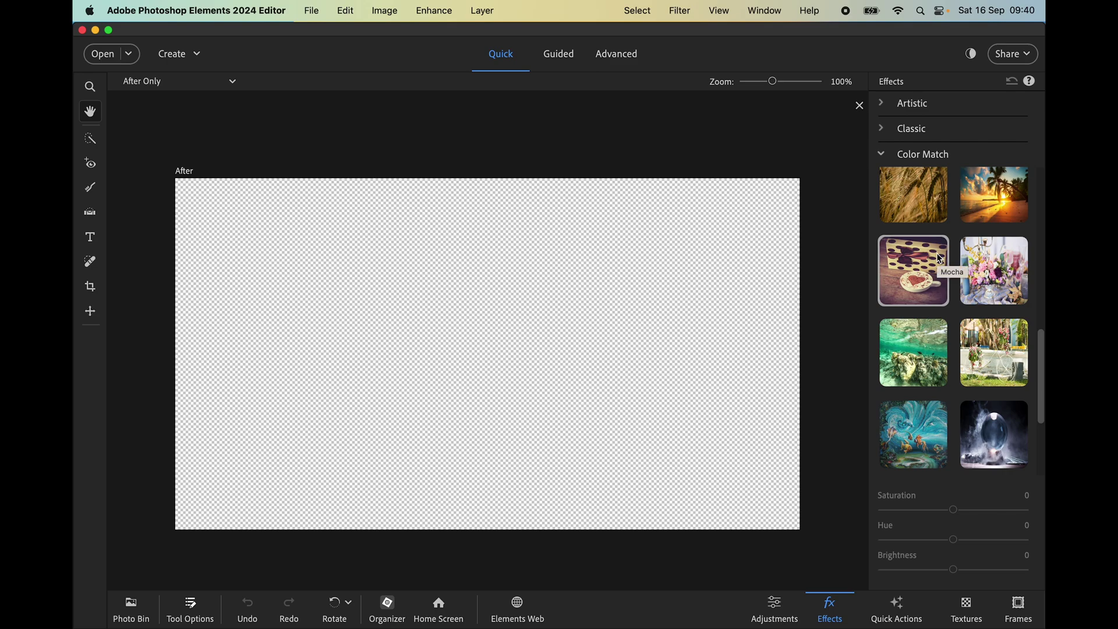
scroll(968, 265, up, 15)
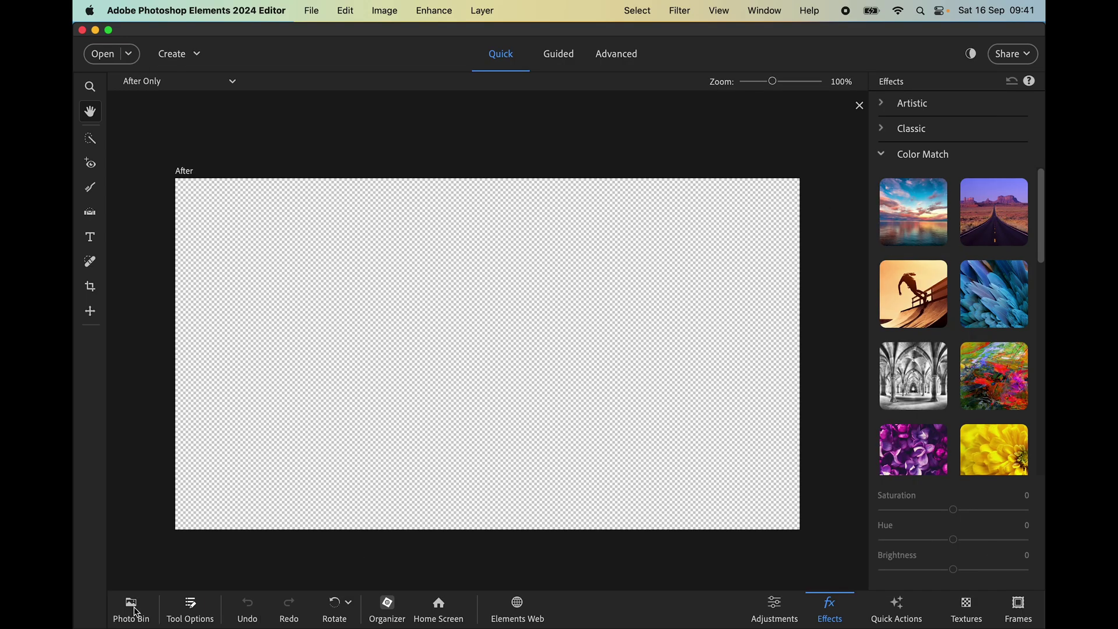
click(136, 609)
Step: Select the concert crowd photo and apply the Lilac Color Match preset
click(154, 558)
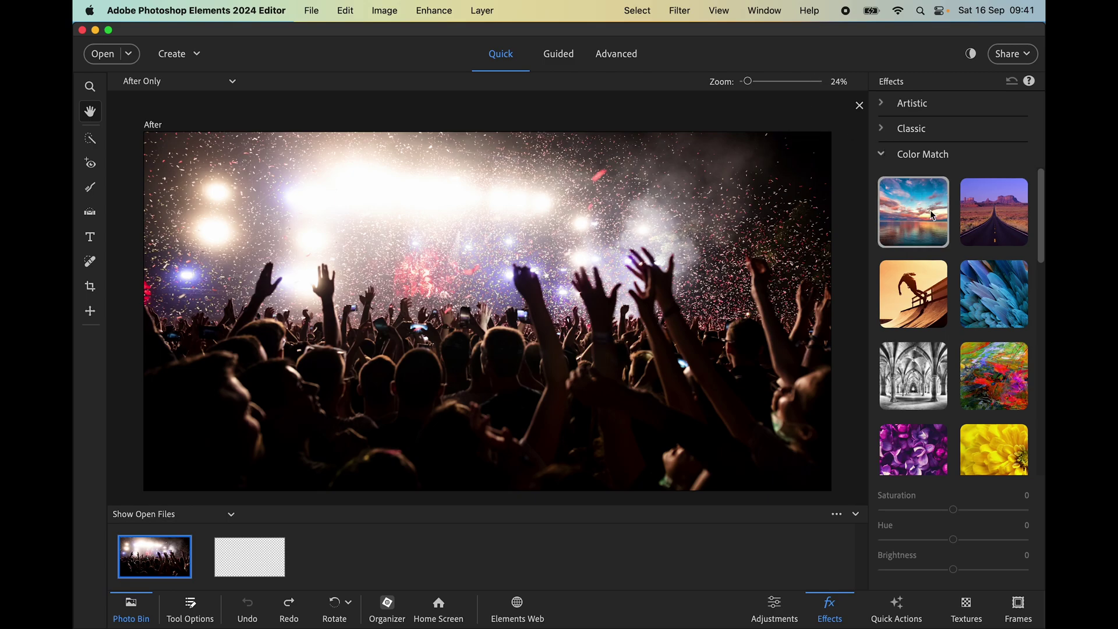
scroll(930, 212, down, 2)
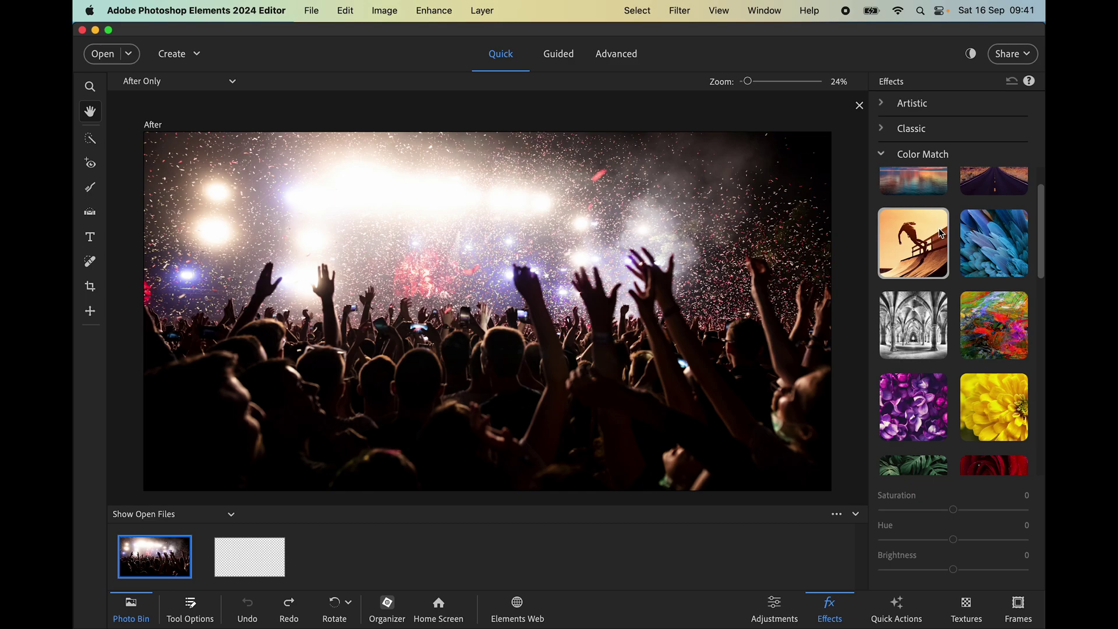
click(915, 403)
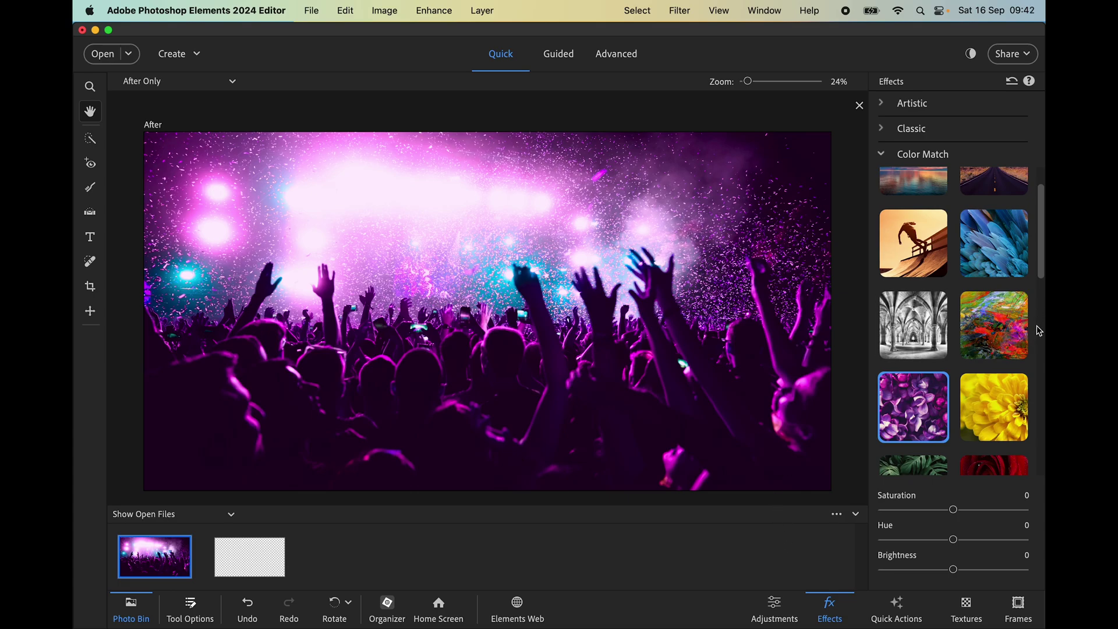
Step: Try the yellow flower preset, then the blue feathers preset, and scroll the remaining presets
click(1014, 401)
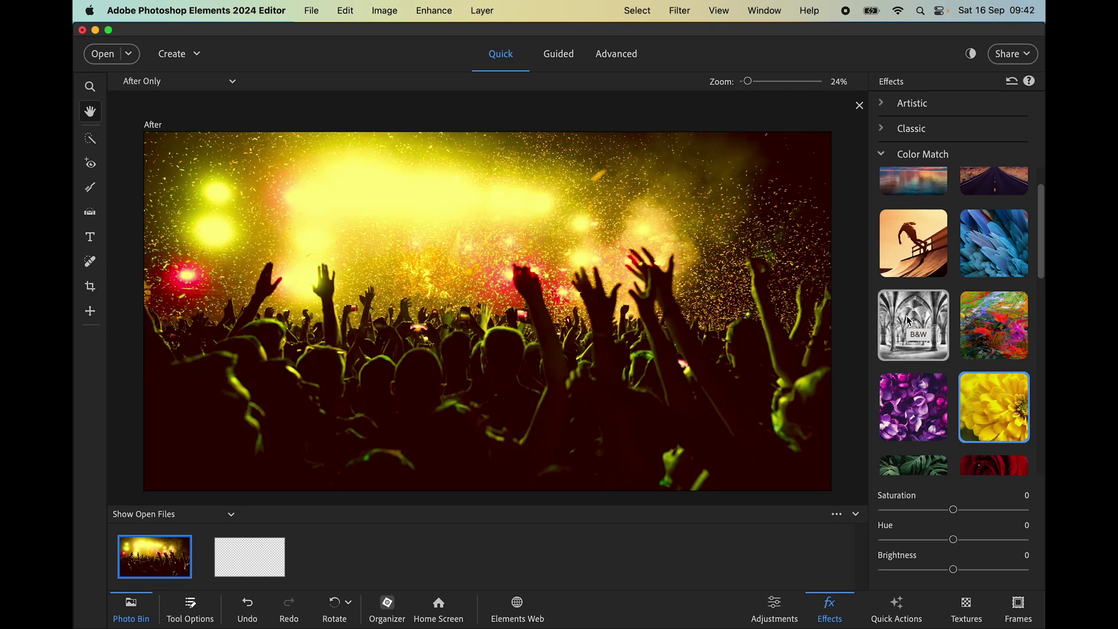
click(986, 243)
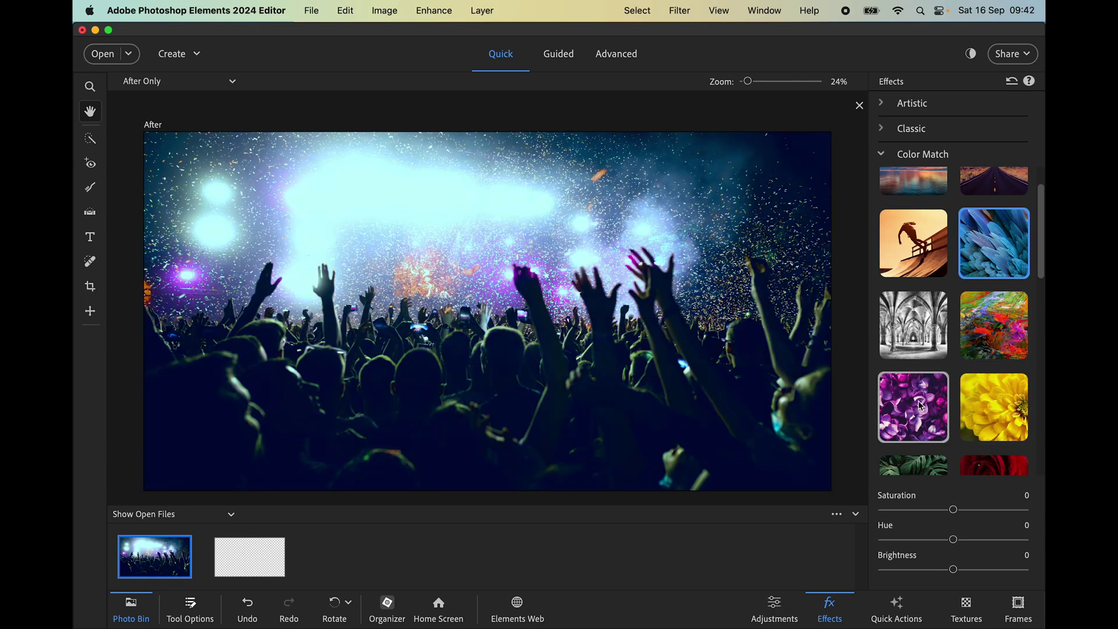
scroll(923, 409, down, 5)
scroll(922, 409, down, 10)
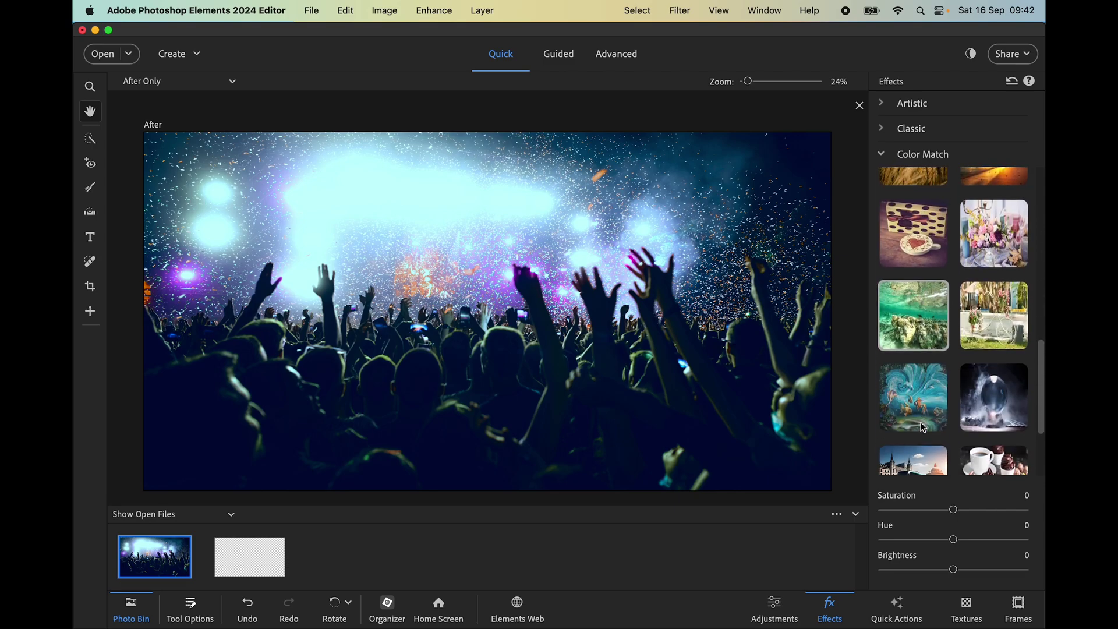
scroll(951, 310, up, 5)
scroll(950, 310, up, 6)
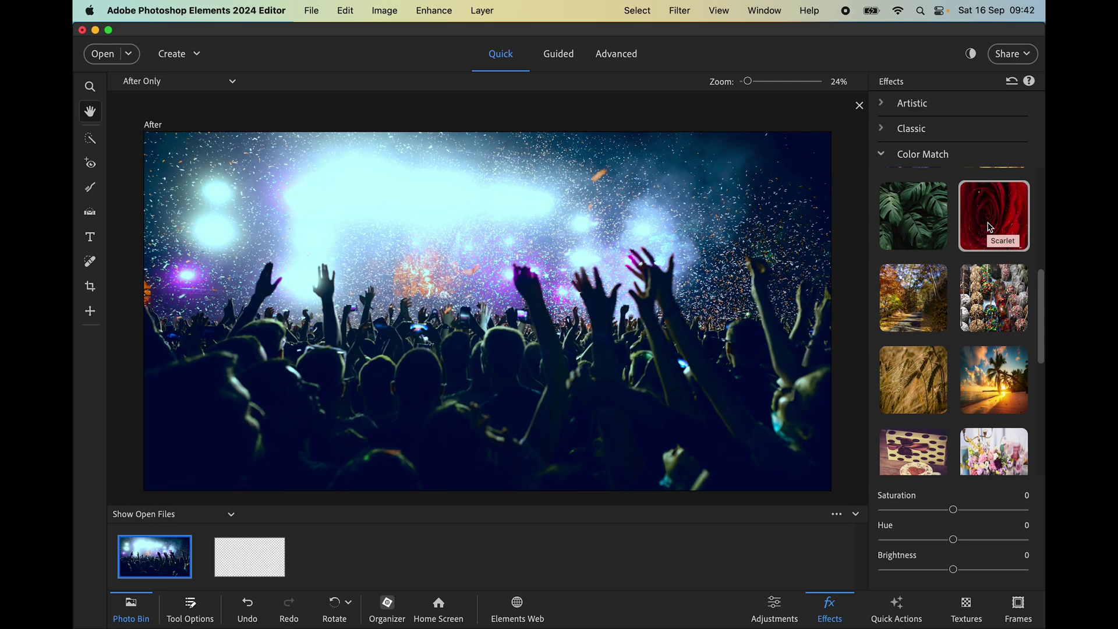
scroll(990, 226, up, 3)
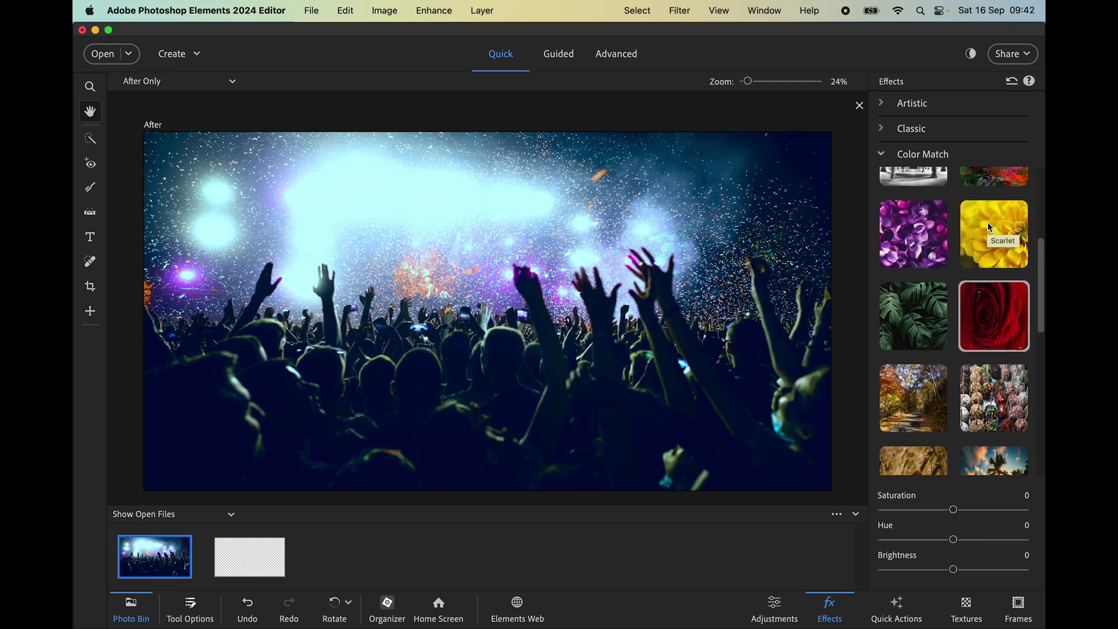
Step: Reapply the Lilac Color Match preset and raise its Brightness to 19
click(900, 218)
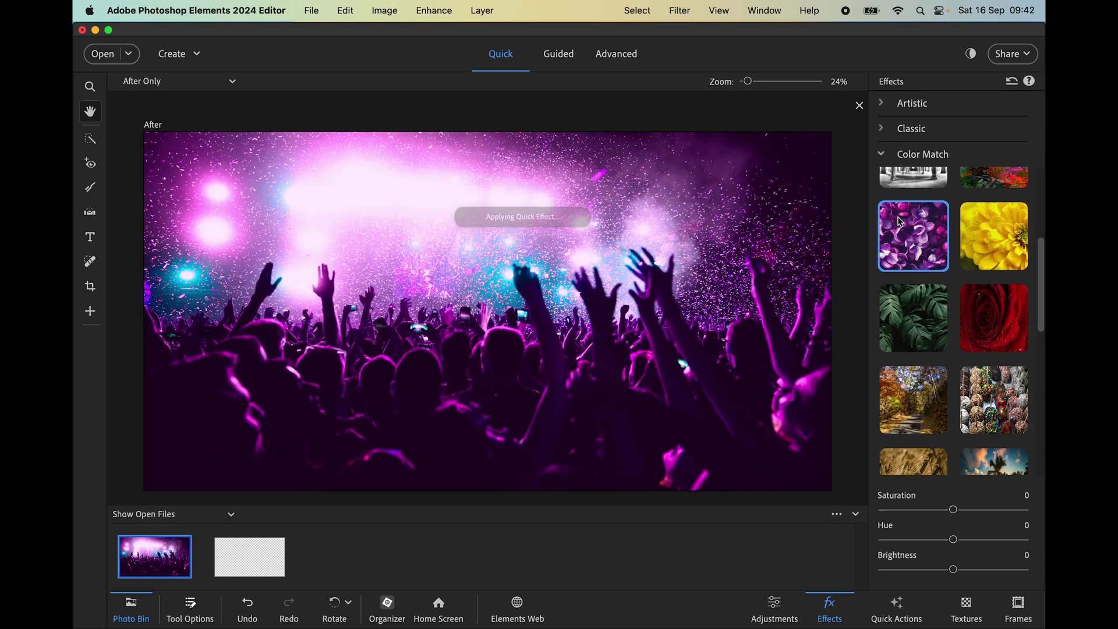
click(952, 570)
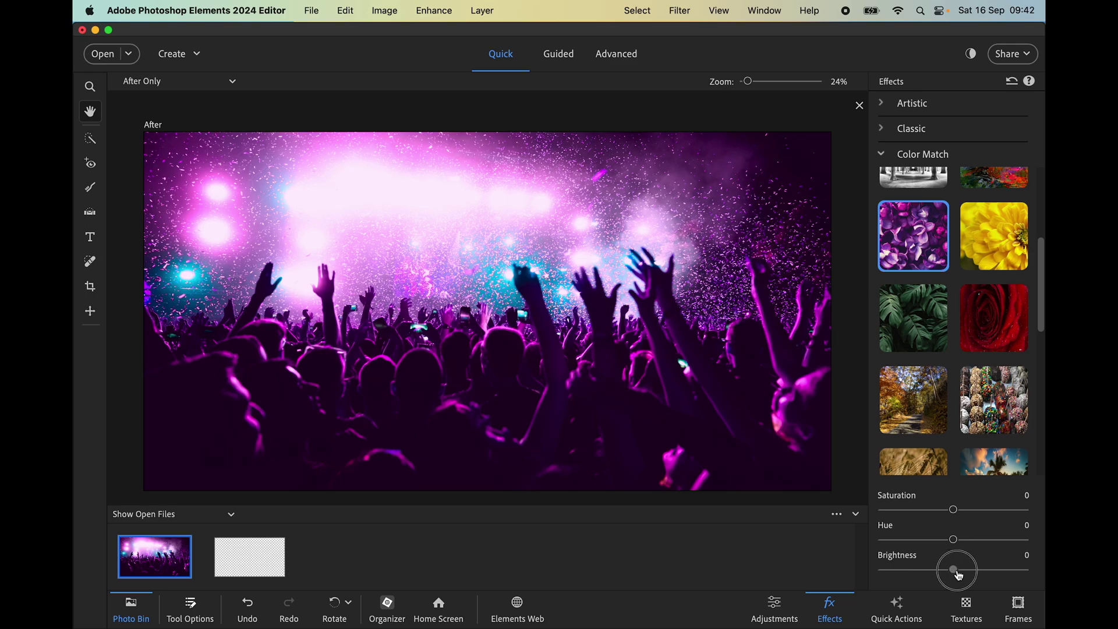
drag(955, 570, 964, 571)
drag(964, 570, 981, 572)
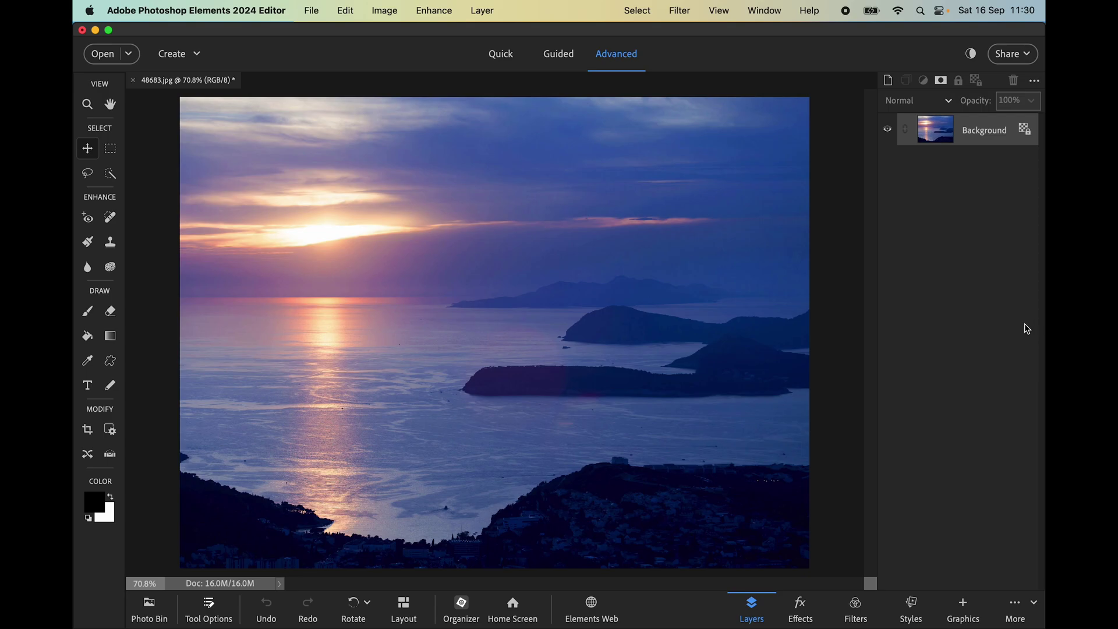
Step: Apply the blue feathers Color Match preset from the Effects panel to the sunset seascape
click(808, 604)
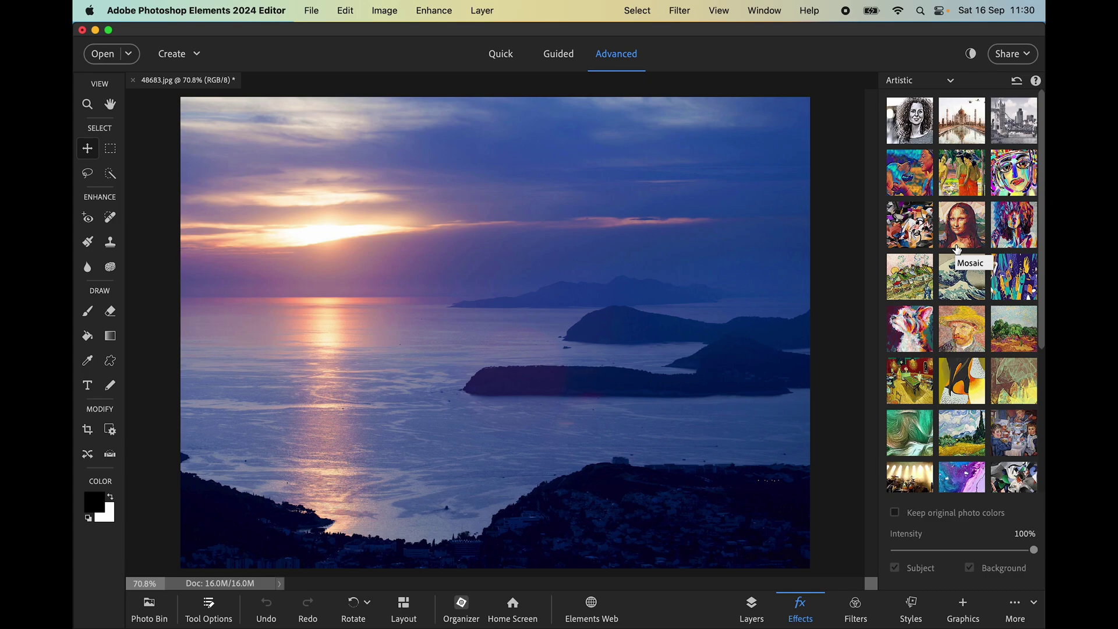
click(897, 89)
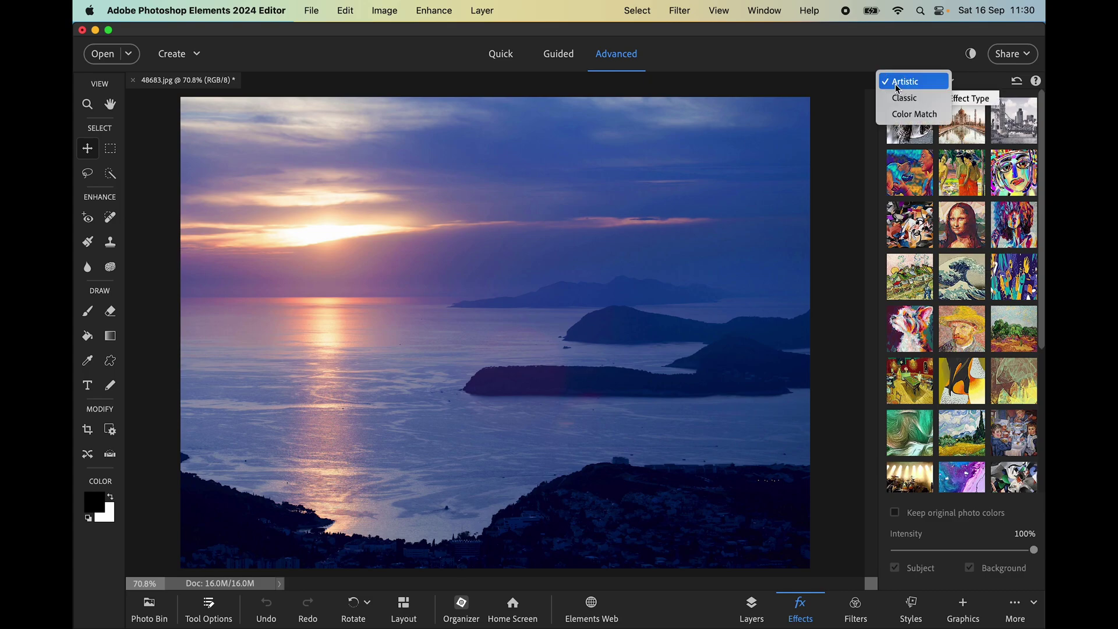
click(912, 114)
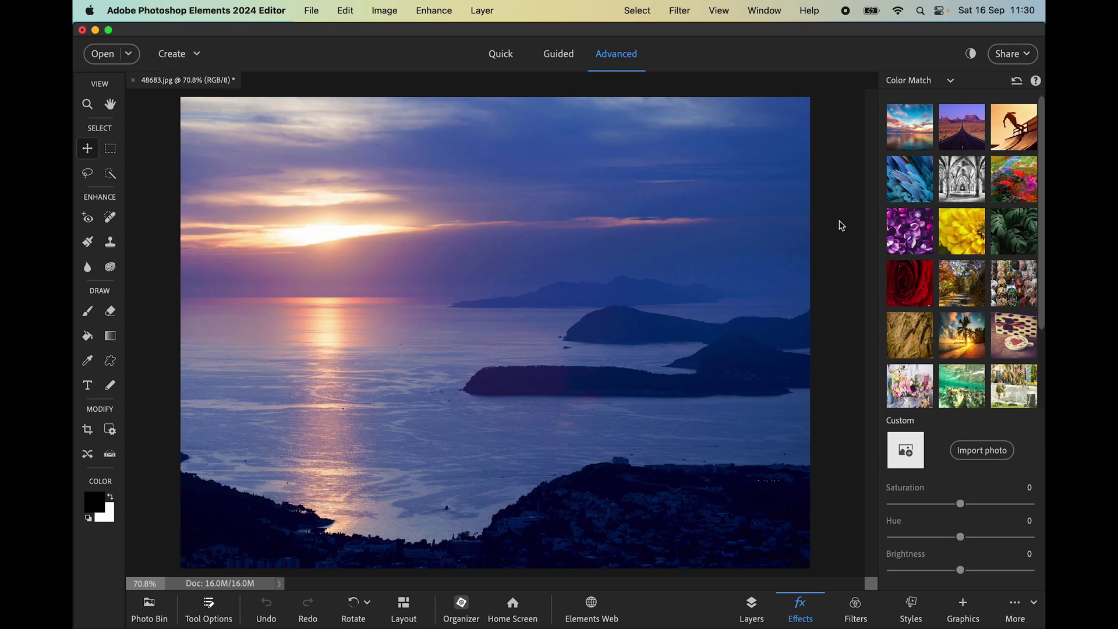
click(908, 176)
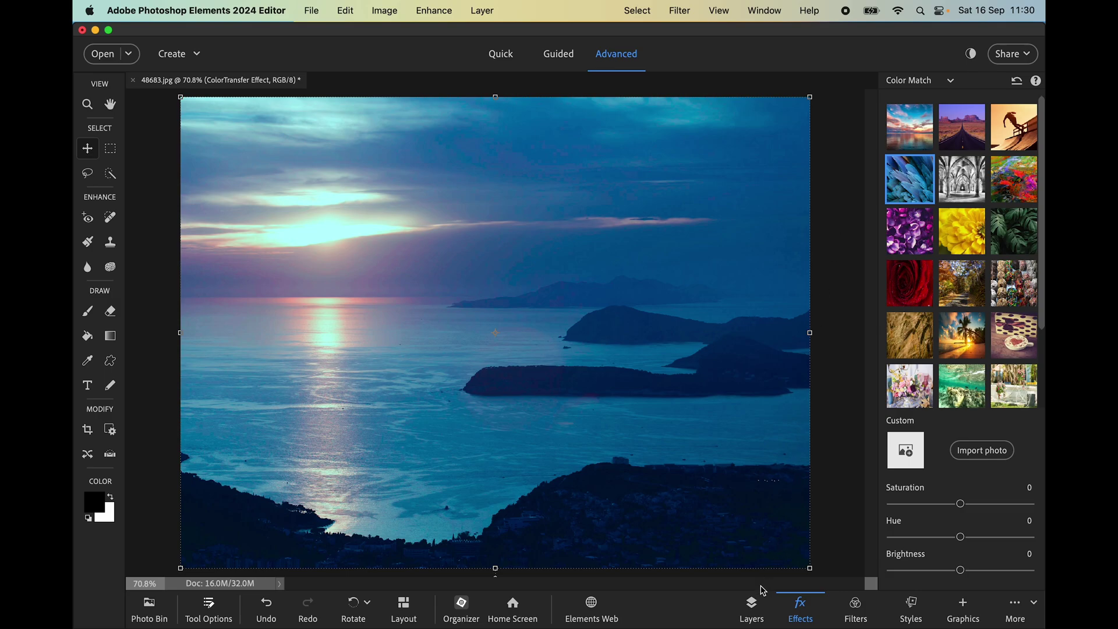
click(755, 606)
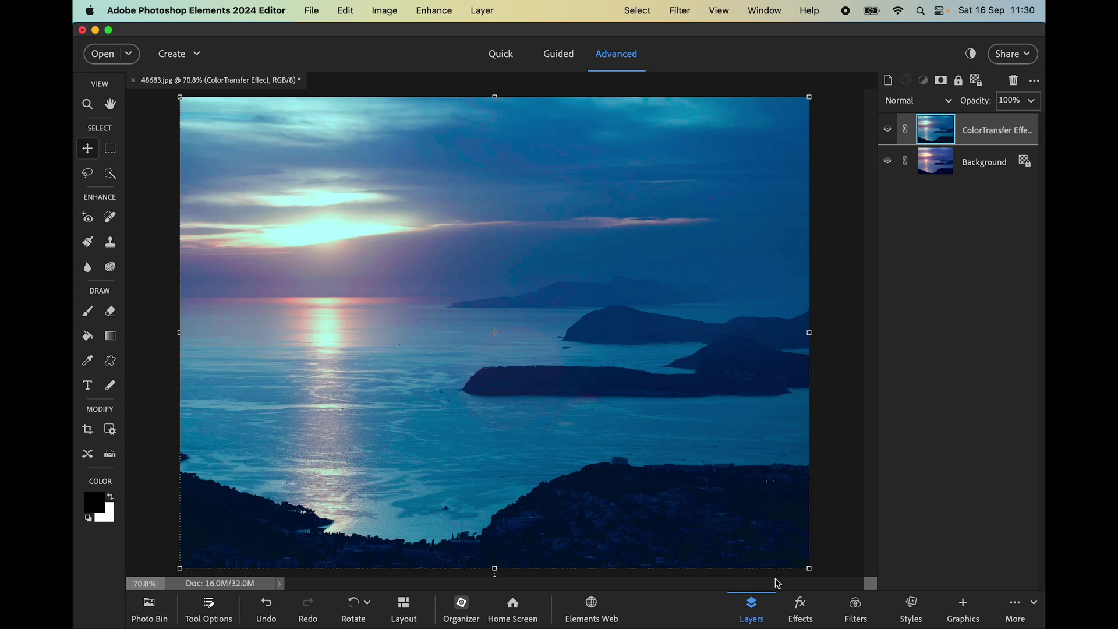
click(801, 604)
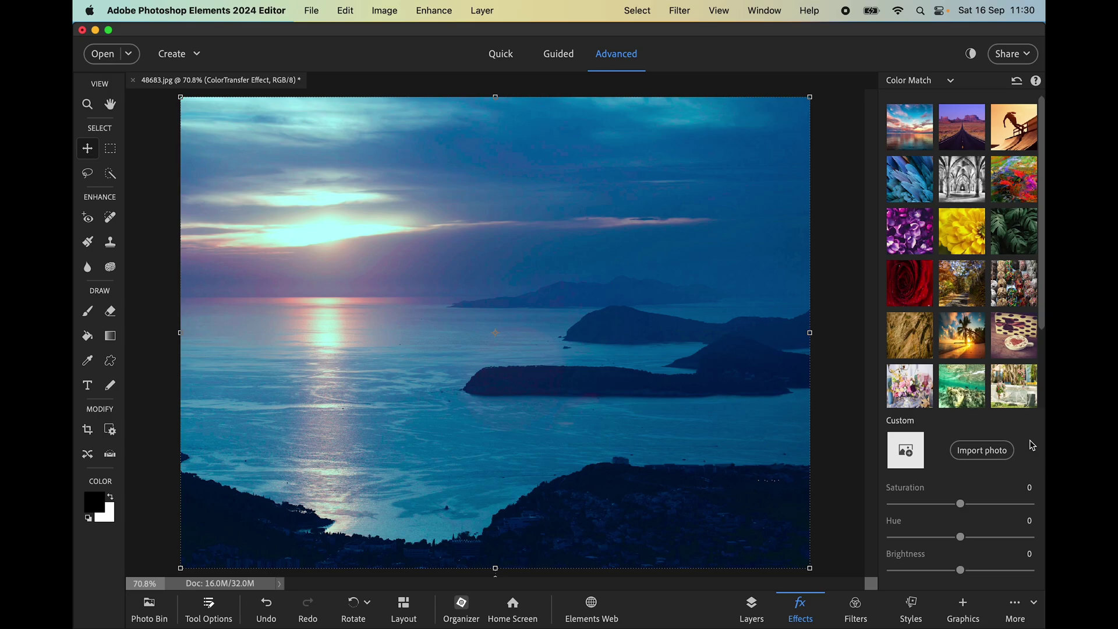
click(982, 451)
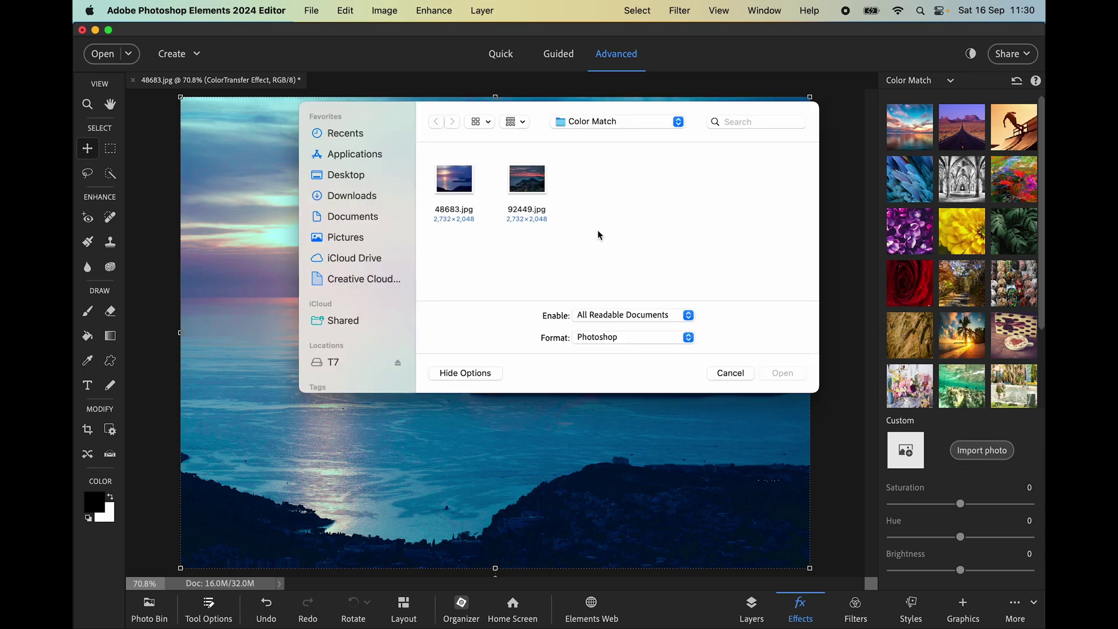
Step: Import 92449.jpg as the Color Match source and set Saturation to 8
click(526, 179)
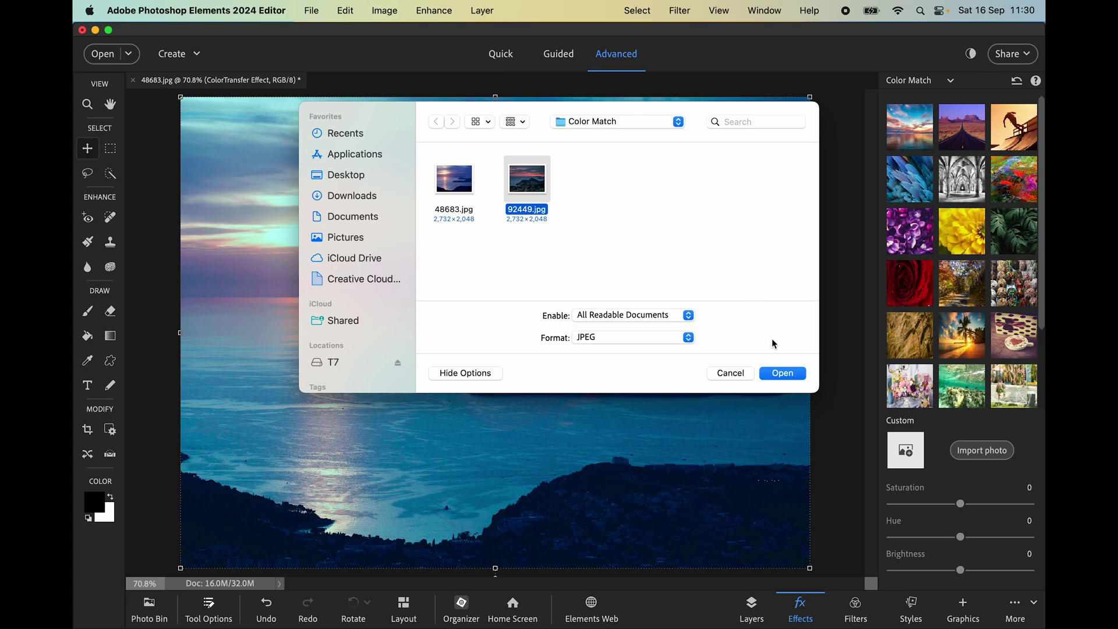
click(783, 373)
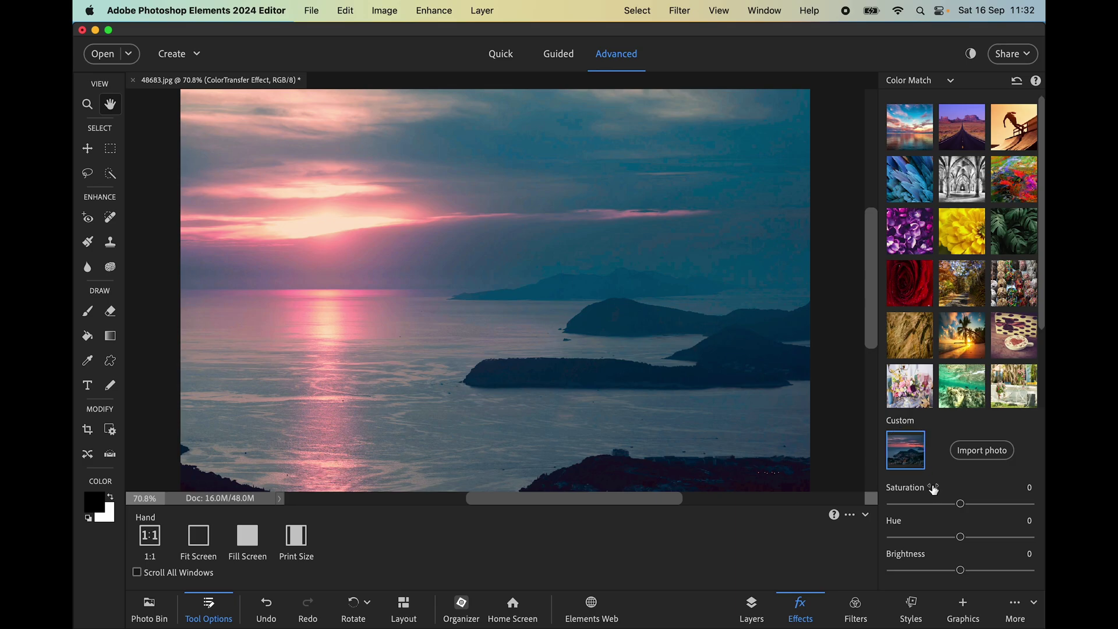
drag(961, 504, 990, 504)
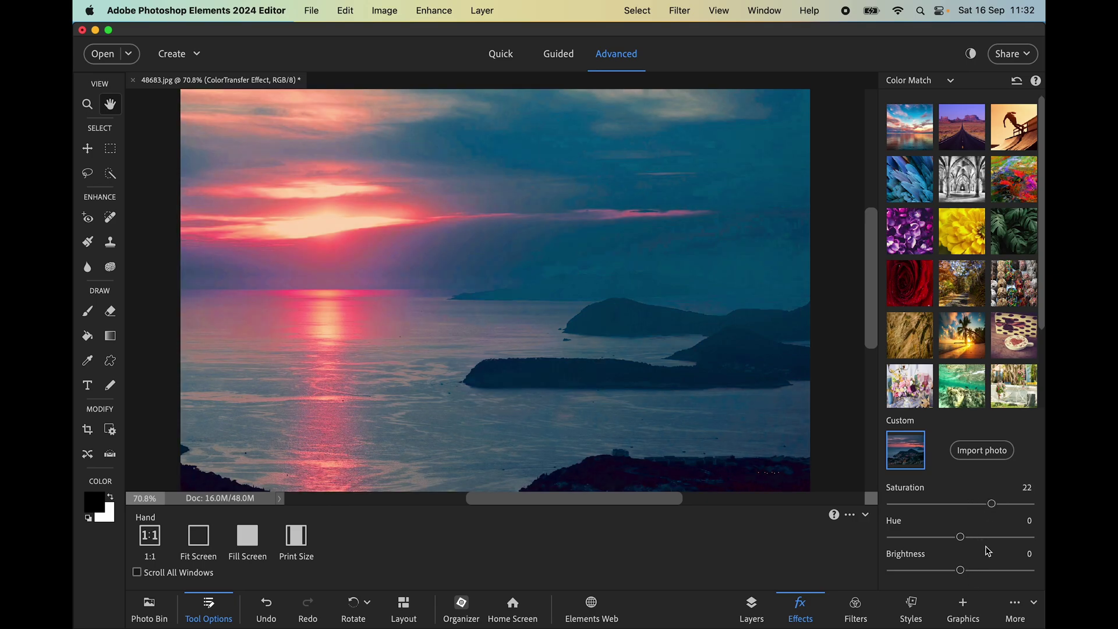
click(992, 504)
drag(992, 505, 973, 506)
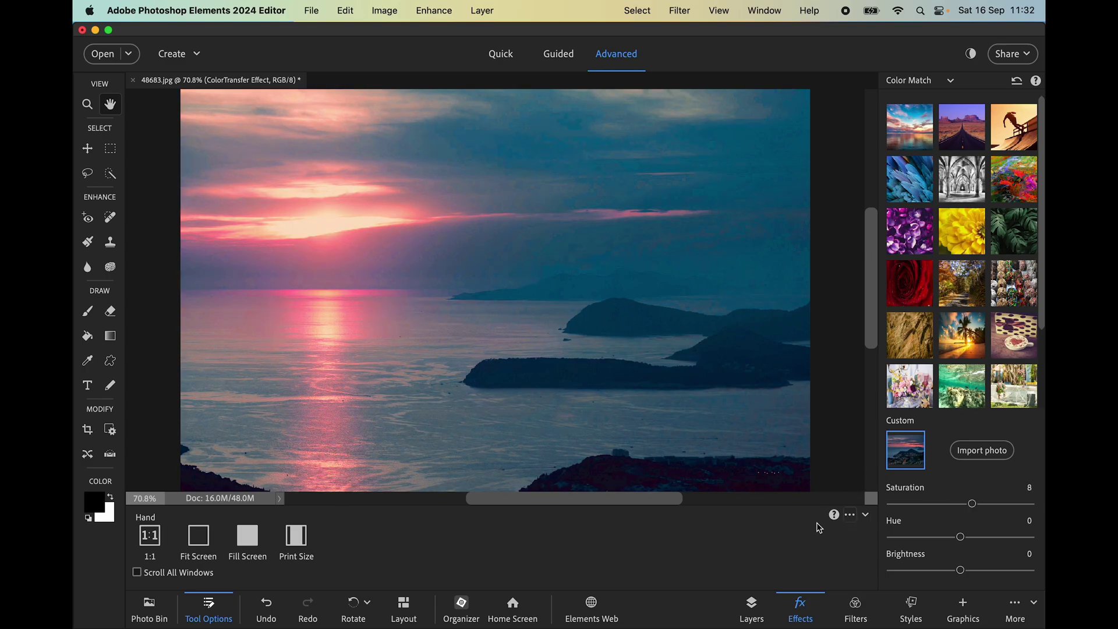
click(751, 611)
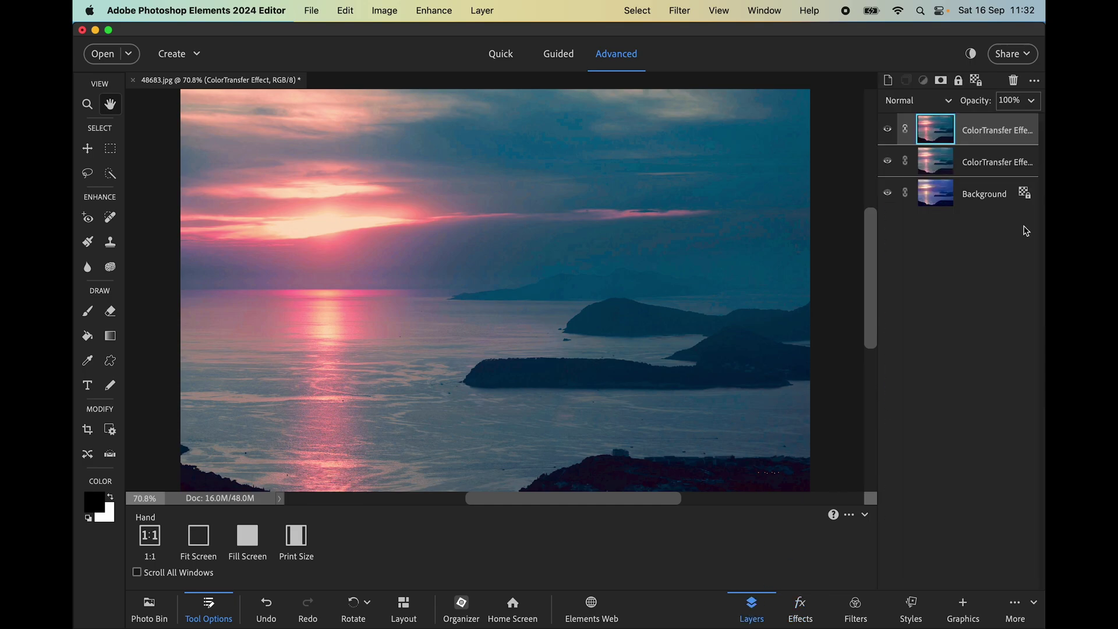
Step: Toggle the top ColorTransfer layer's visibility, then try Multiply and Lighten blend modes
click(886, 131)
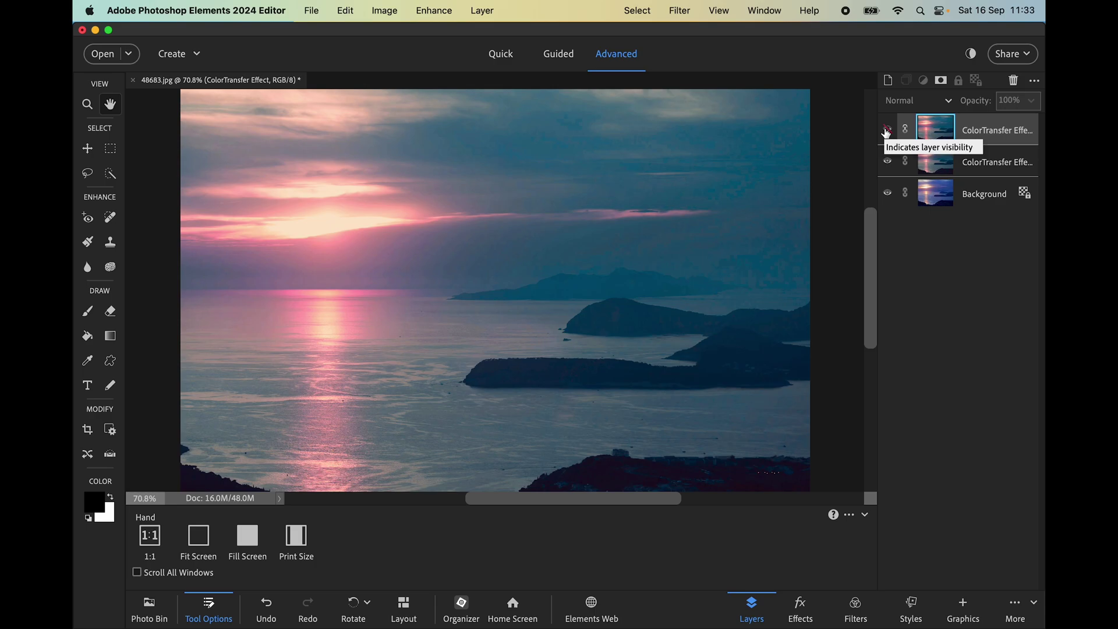
click(885, 130)
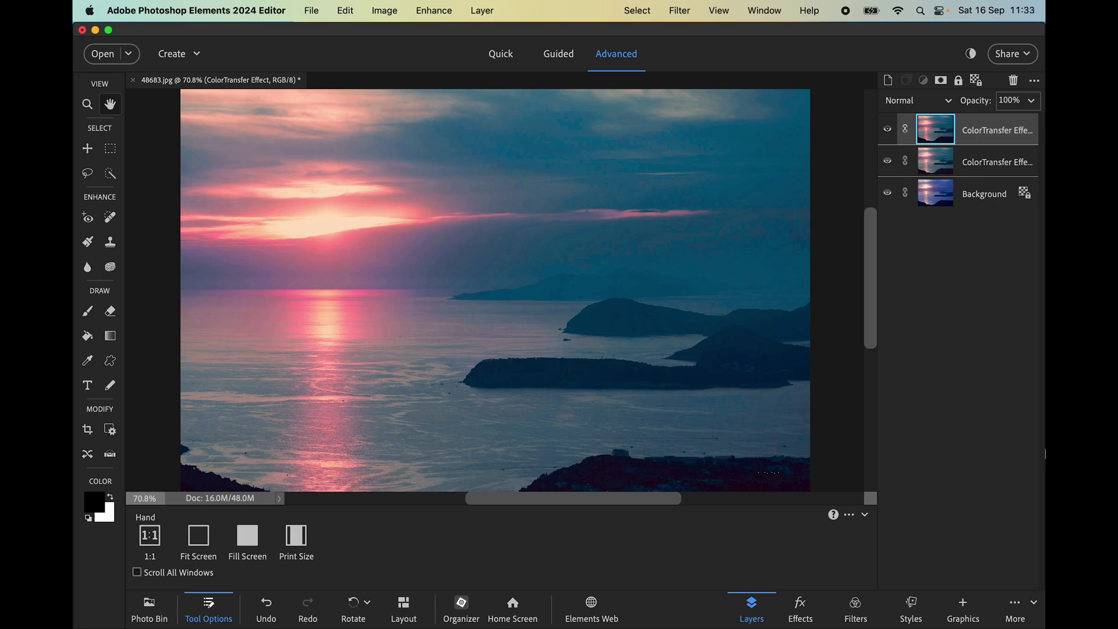
click(951, 104)
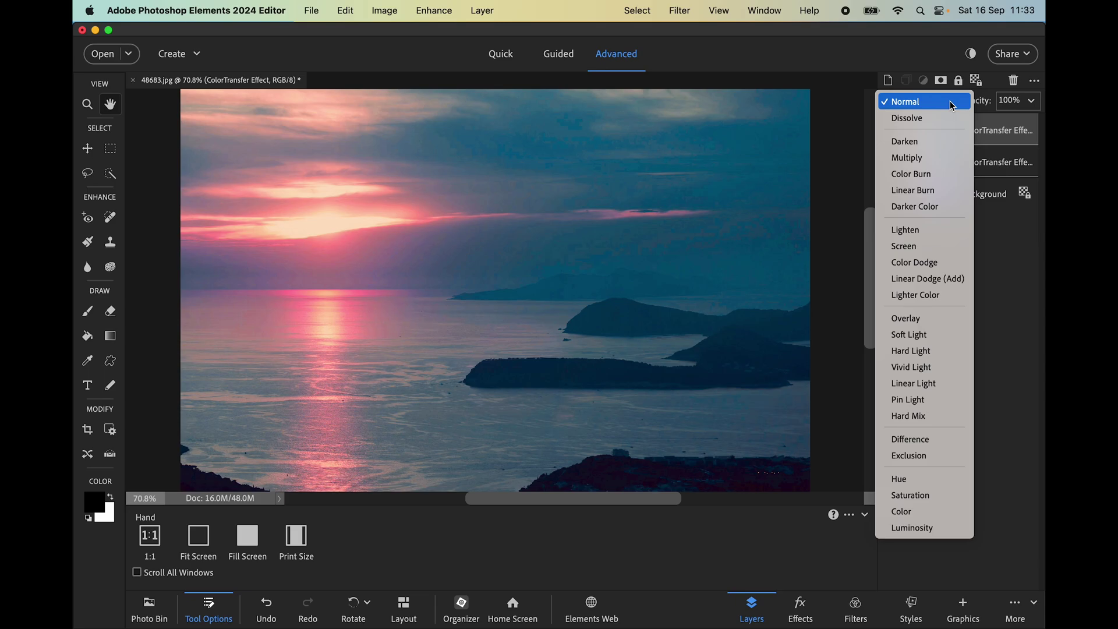
click(908, 159)
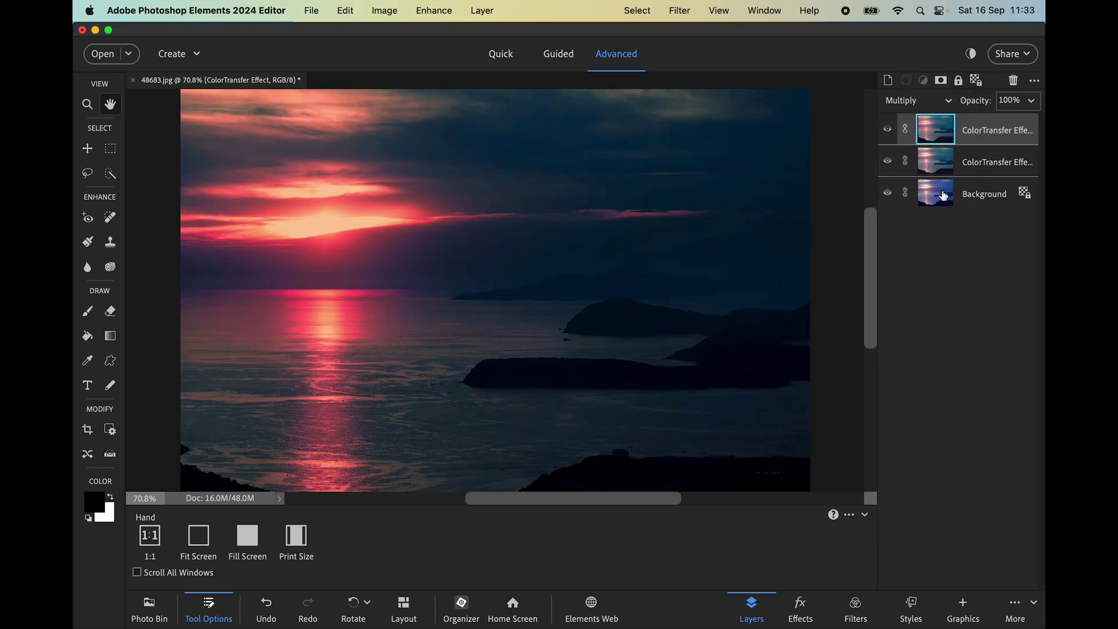
click(948, 101)
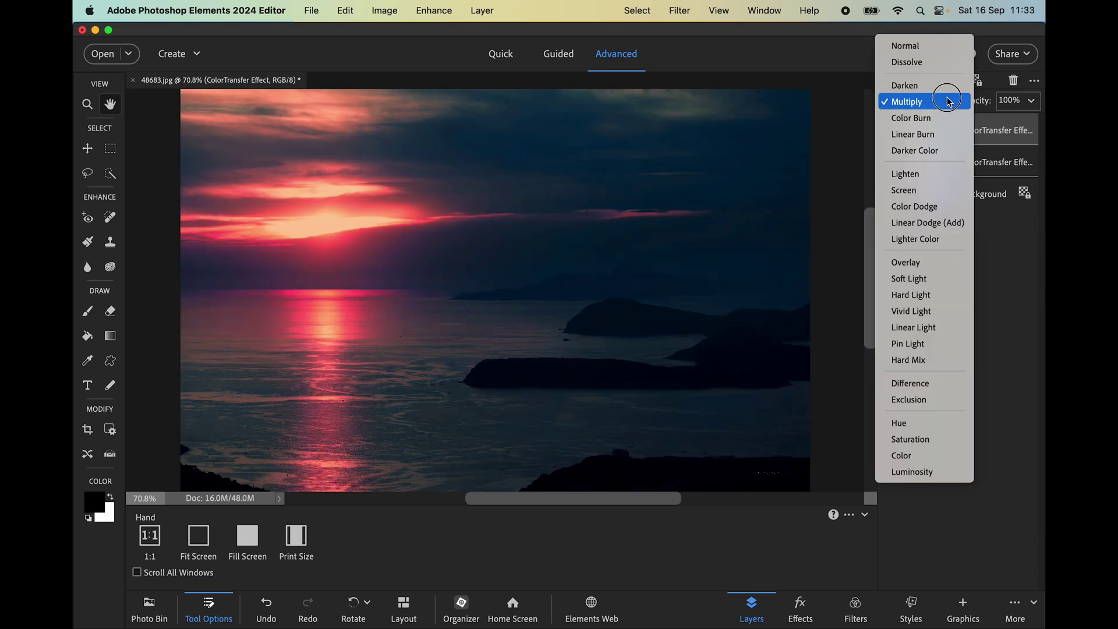
click(917, 175)
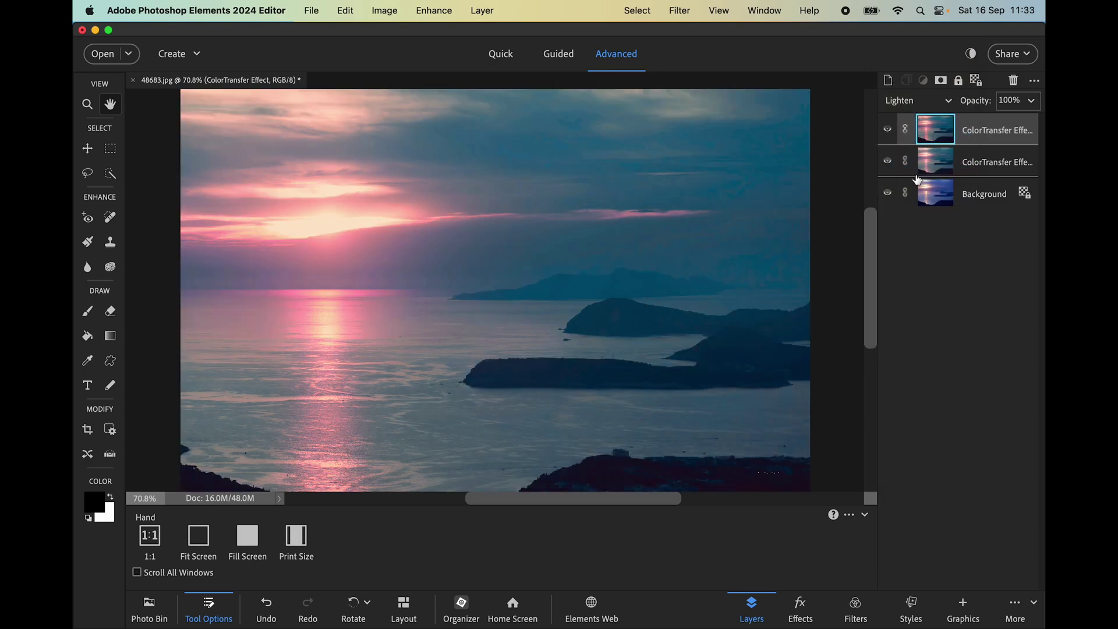
Step: Try Soft Light and Linear Light, then settle on Hard Light blending
click(949, 103)
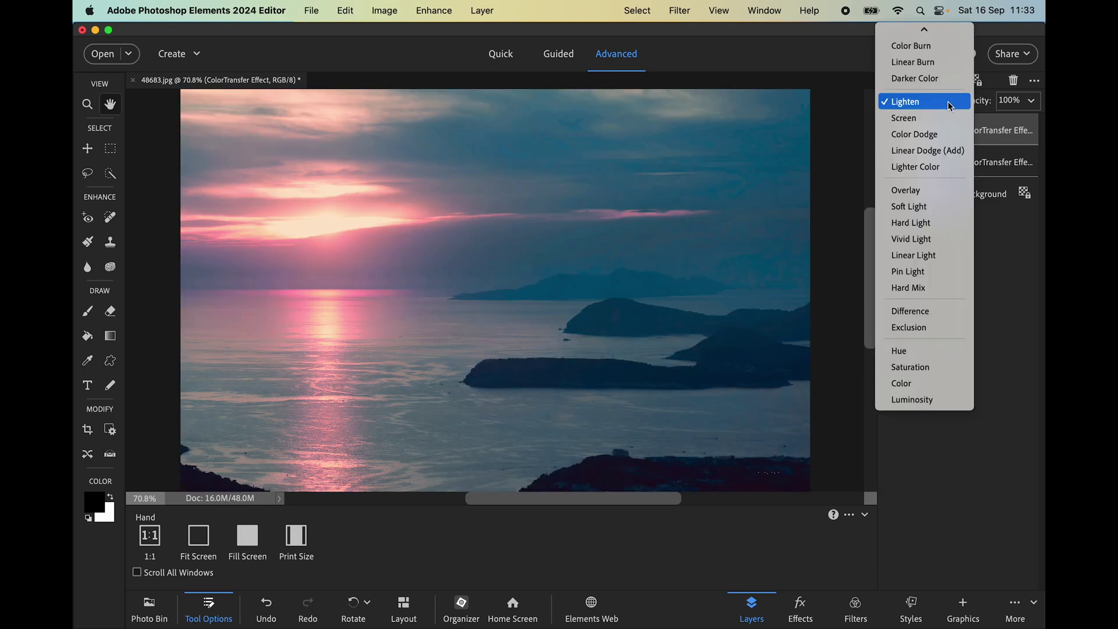
click(915, 208)
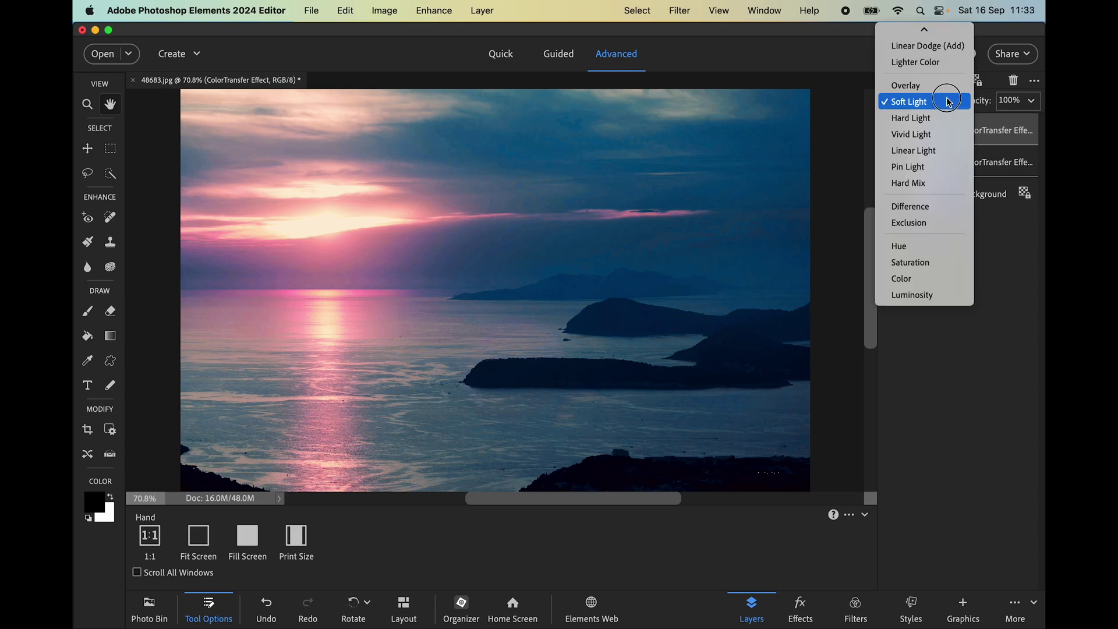
click(949, 102)
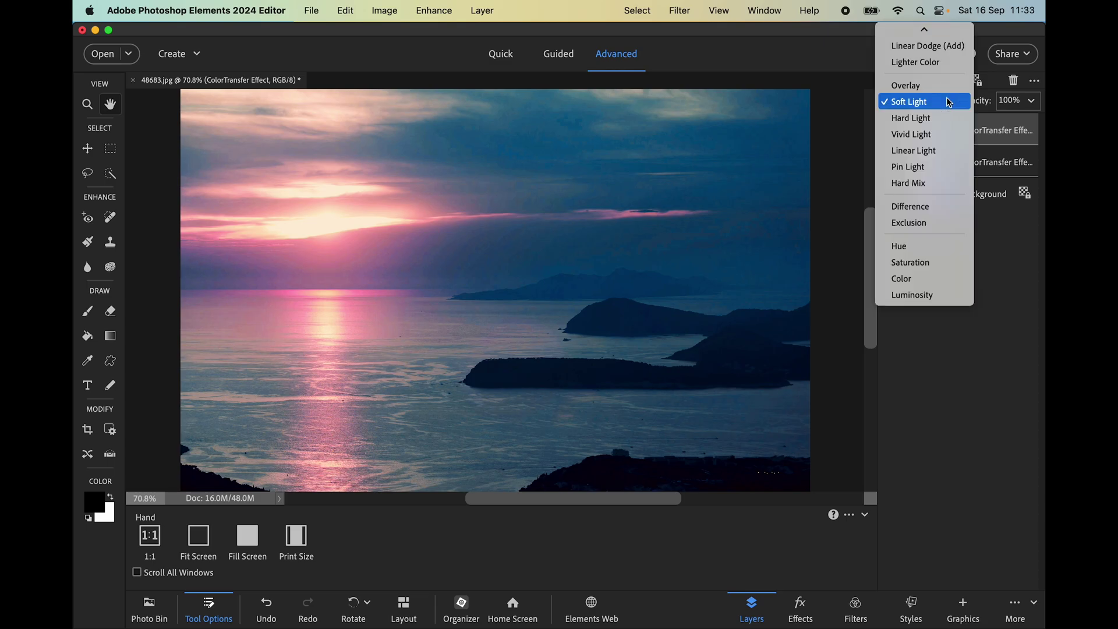
click(917, 153)
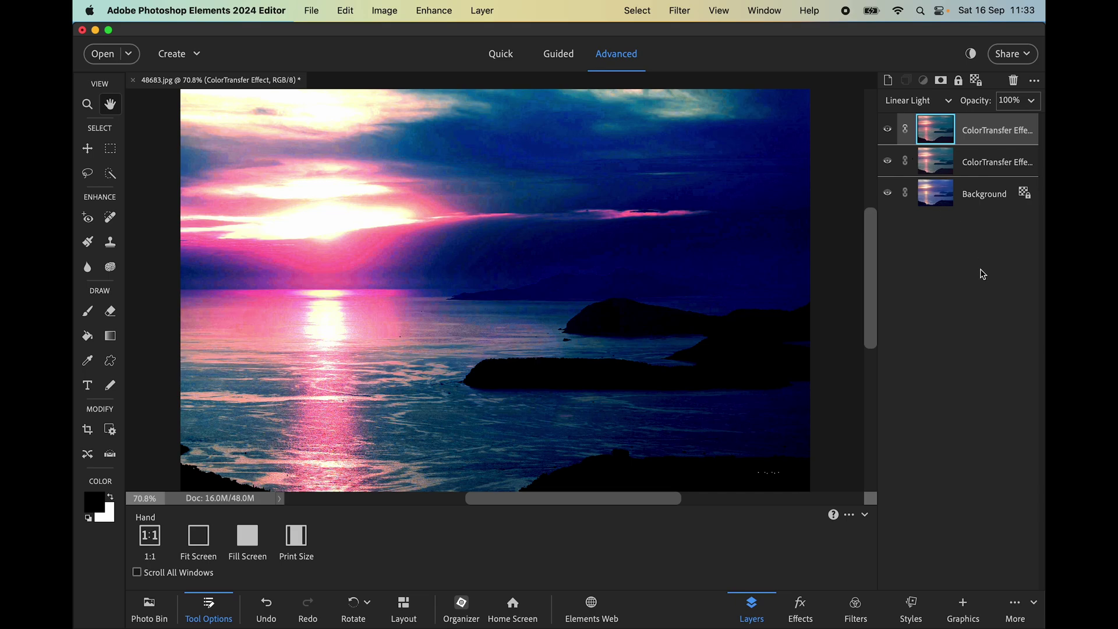
click(949, 102)
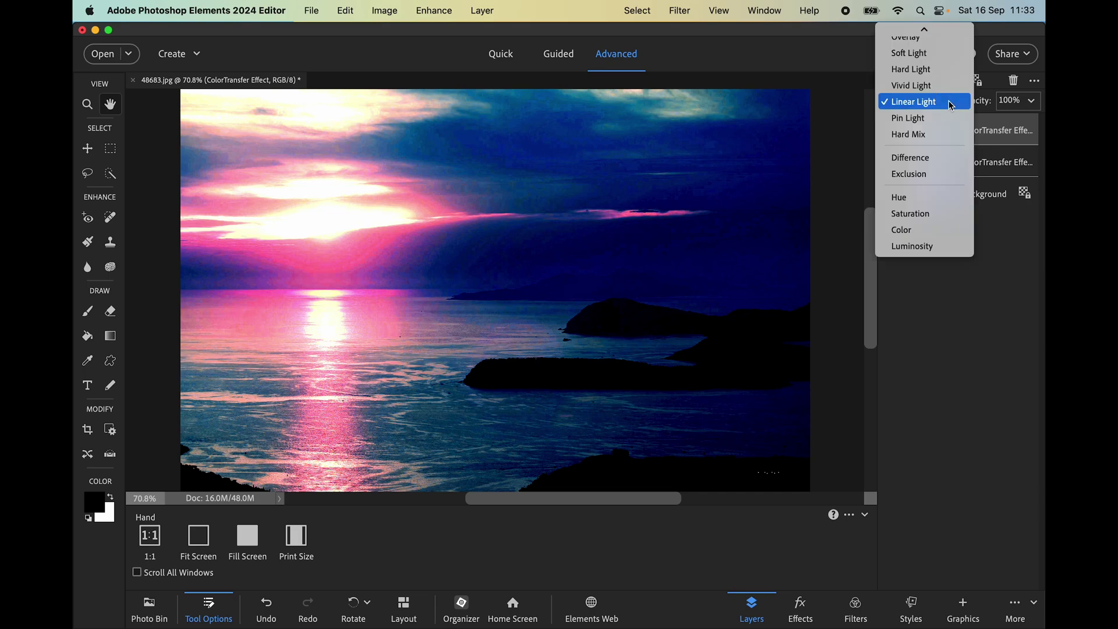
click(919, 69)
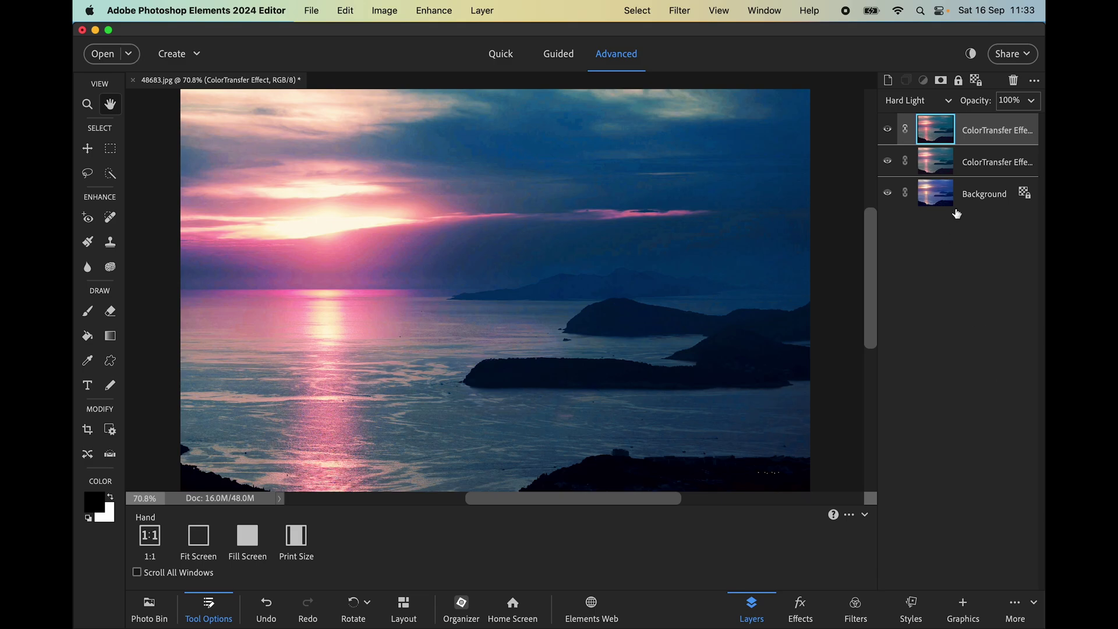
click(1030, 102)
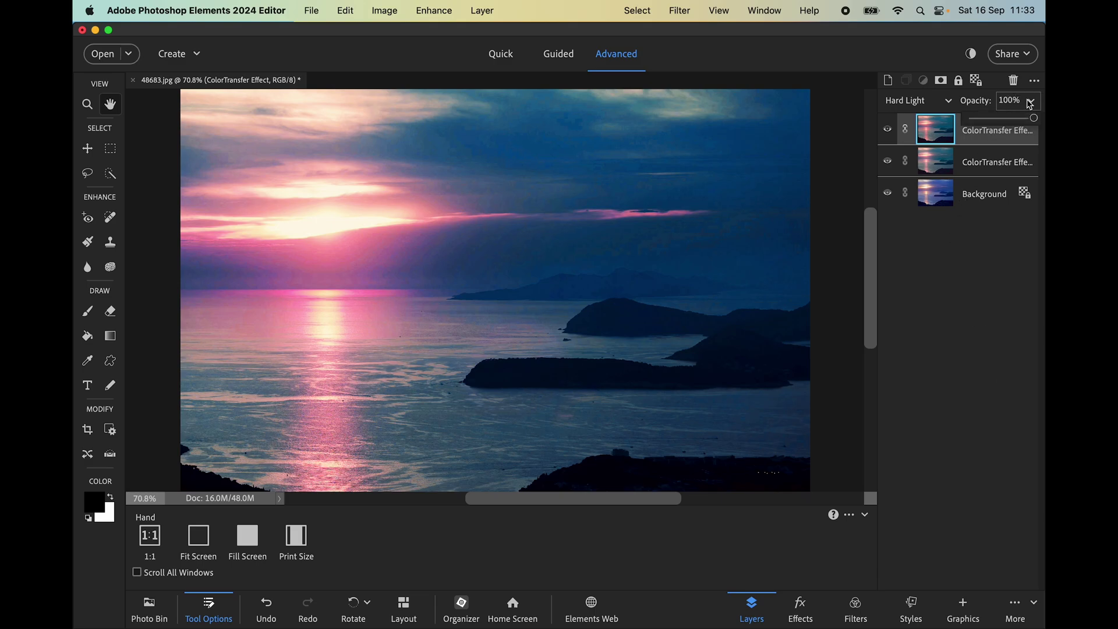
drag(1034, 119, 969, 133)
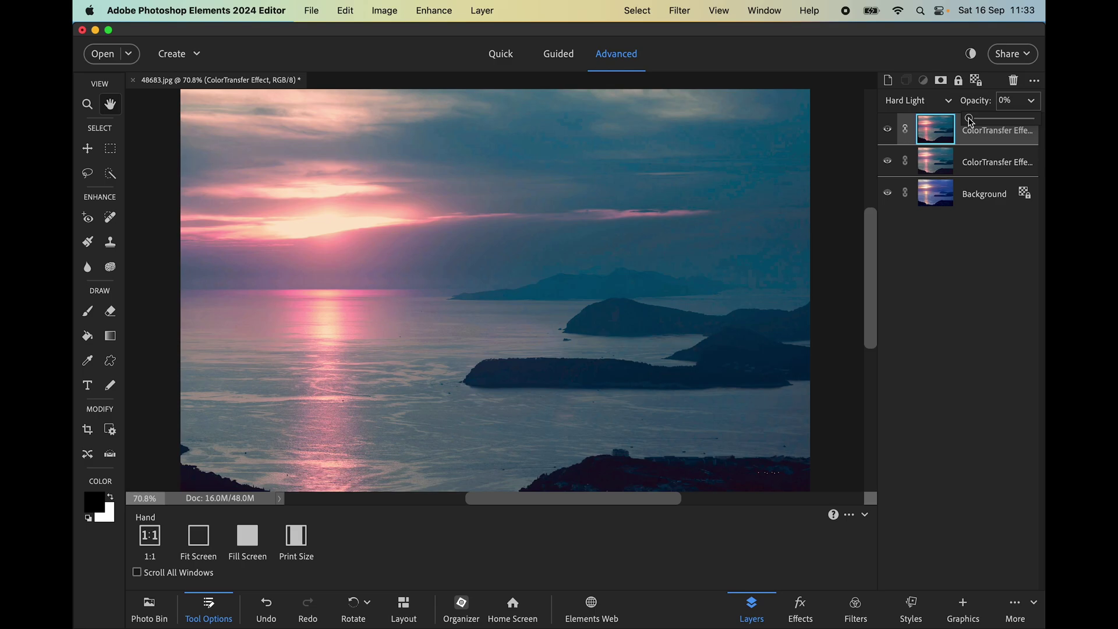
drag(970, 121, 1039, 119)
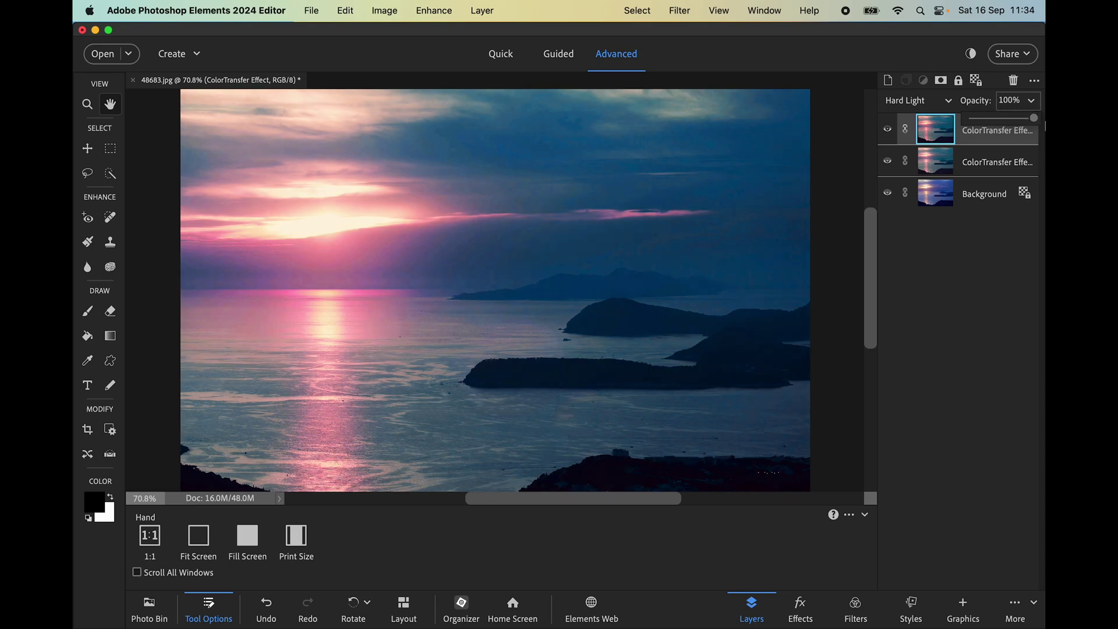